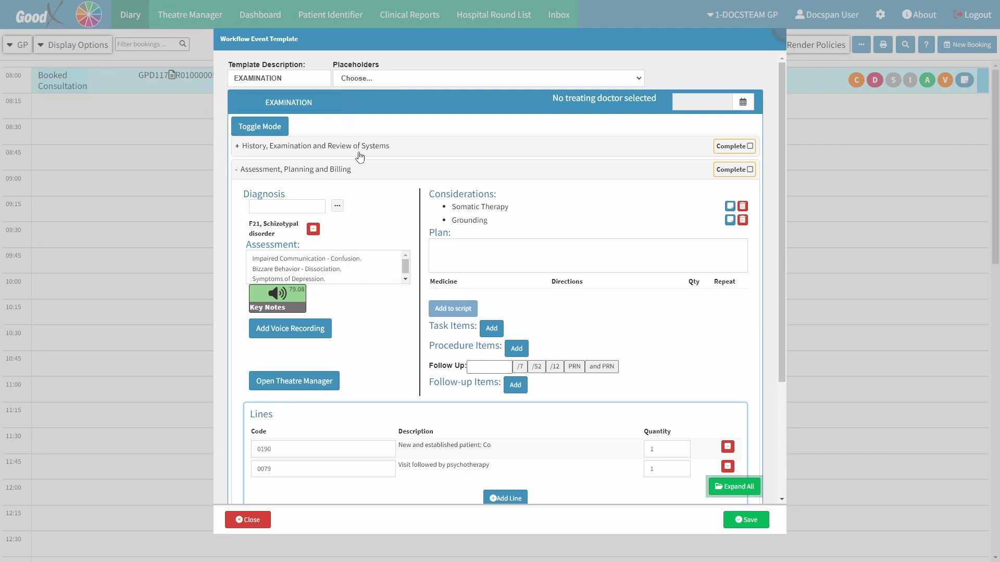
click(363, 175)
click(280, 209)
click(338, 207)
click(297, 339)
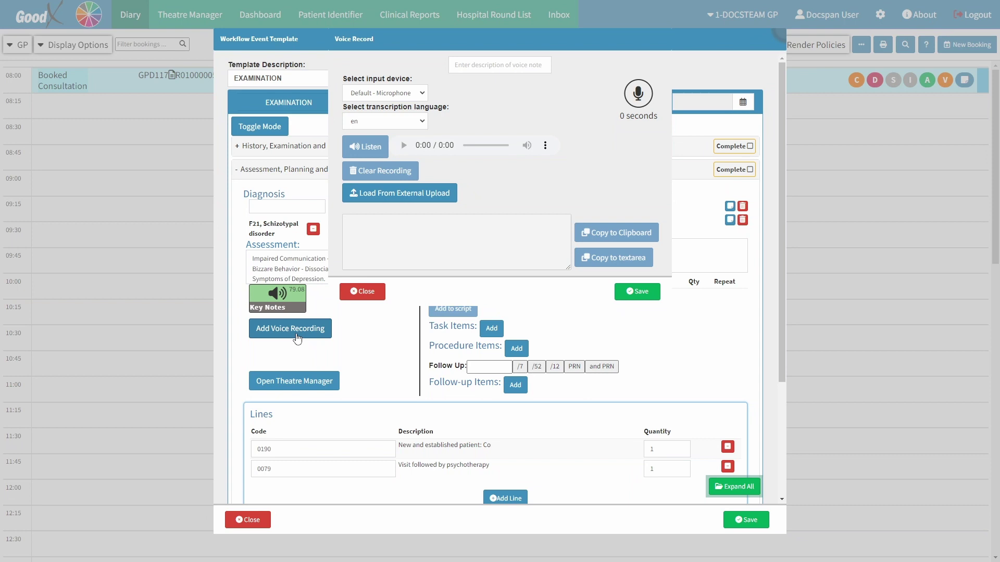
click(361, 296)
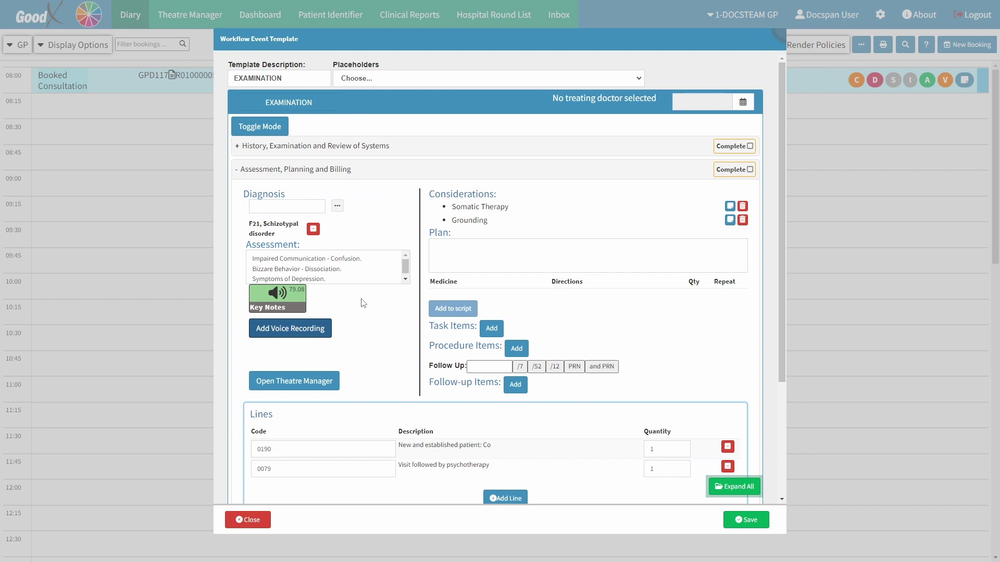
click(295, 382)
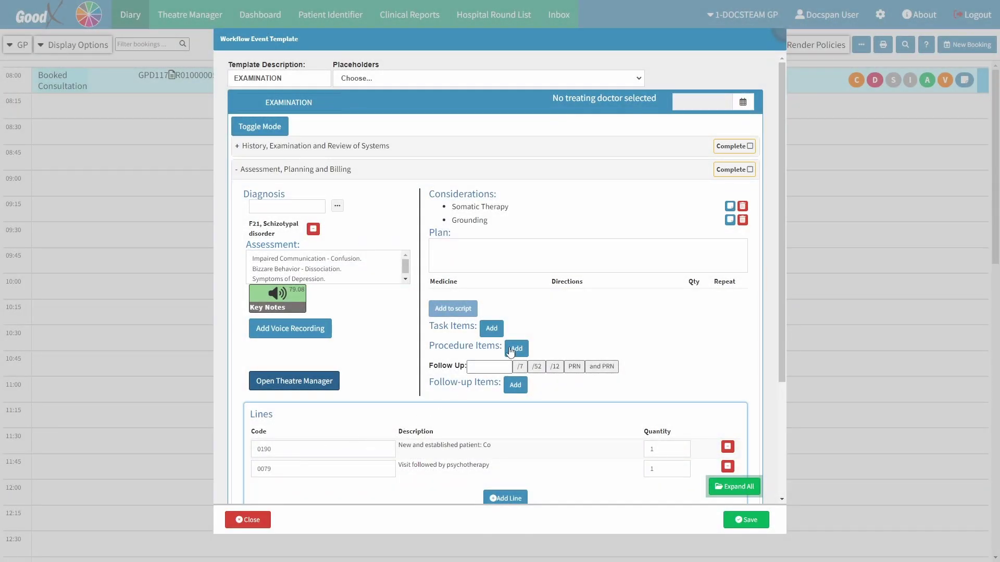
Copy the Somatic Therapy consideration into the Plan and add it to the Assessment notes.
click(522, 213)
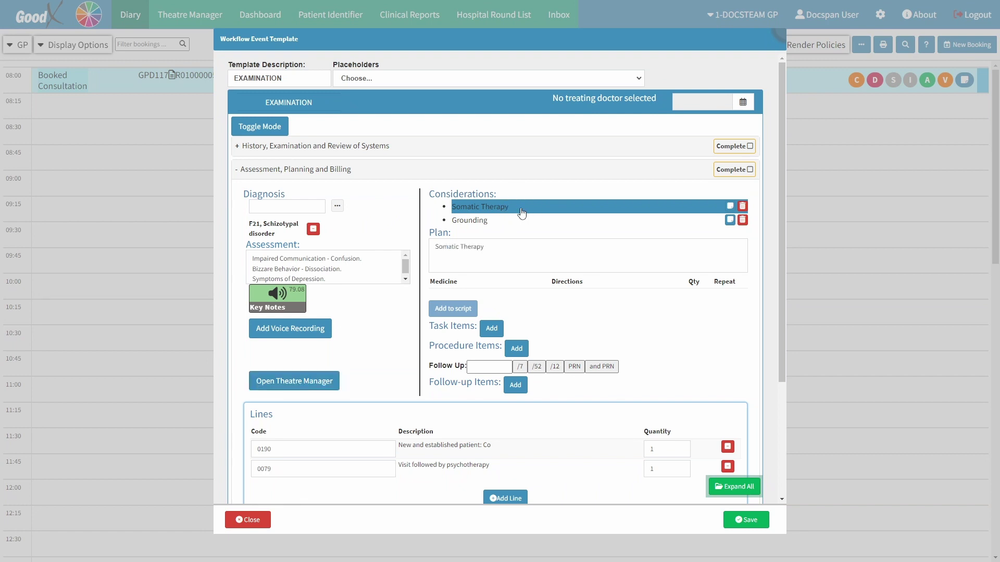
click(731, 207)
scroll(364, 268, down, 1)
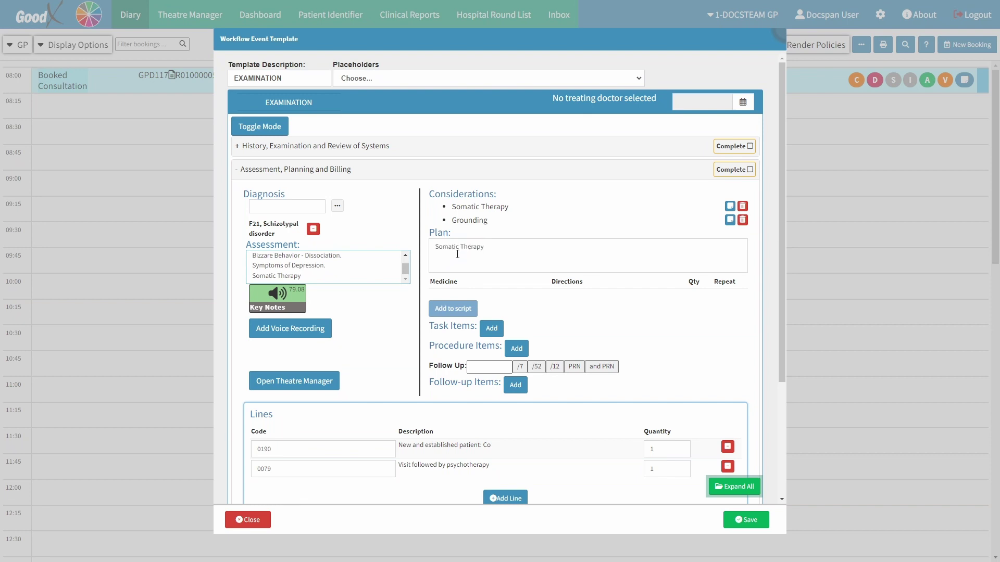
Create task item 'Therapy' requesting 'Weekly Therapy Consultation' with detail 'To be monitored every week'.
click(485, 332)
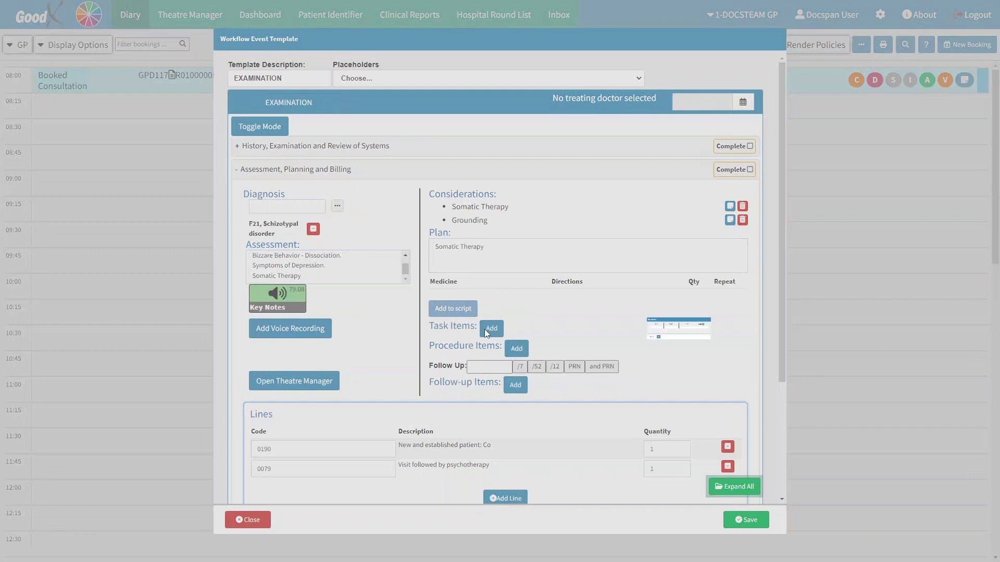
click(550, 325)
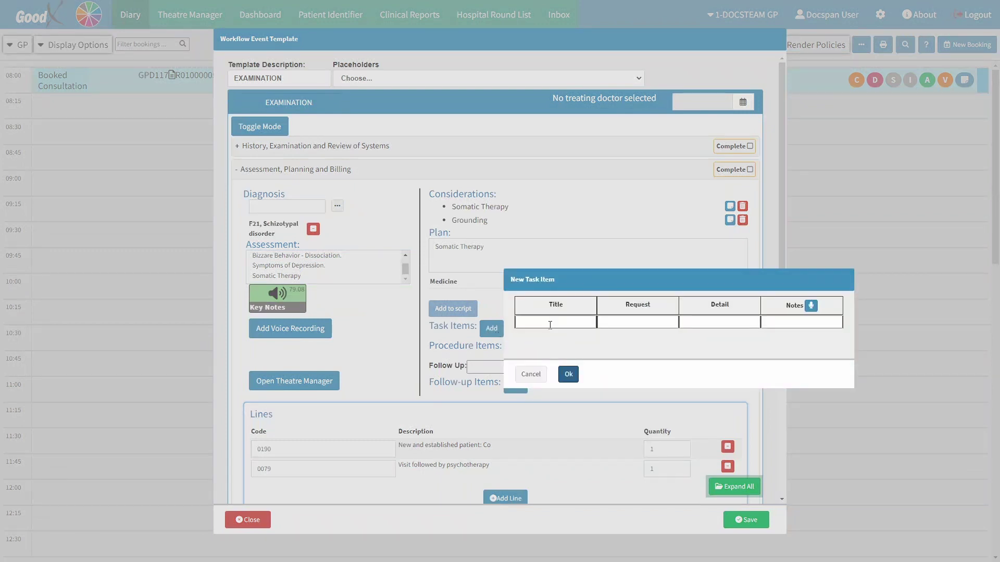
text(Therapy)
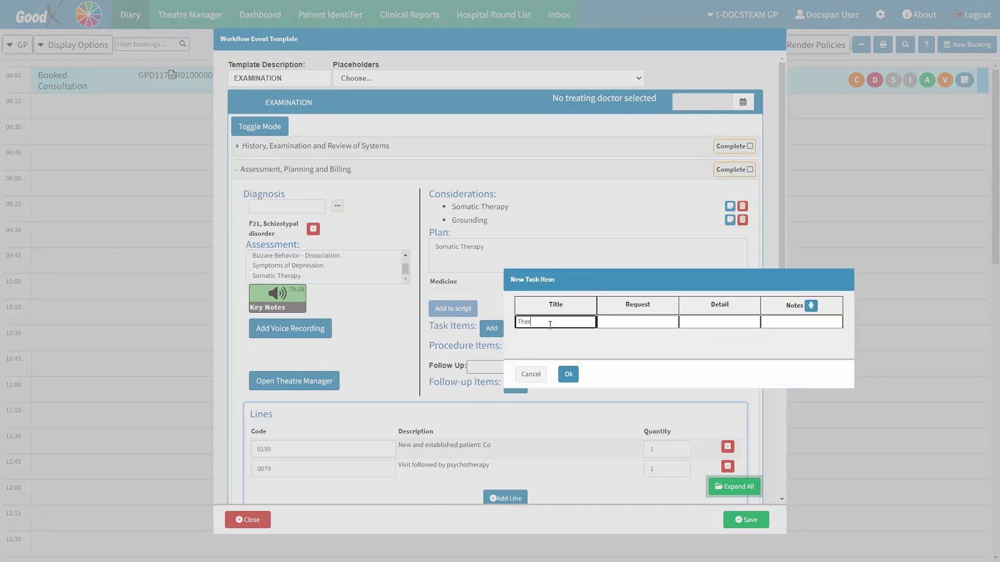
click(630, 323)
text(W)
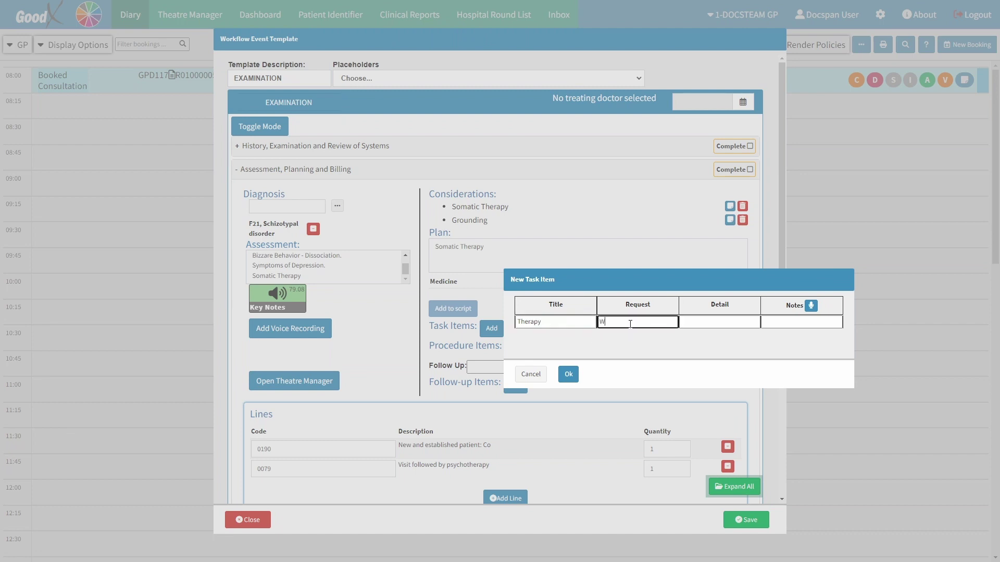
text(eekly Therapy Consultation)
click(643, 346)
click(702, 326)
text(To be monitored every week)
click(710, 340)
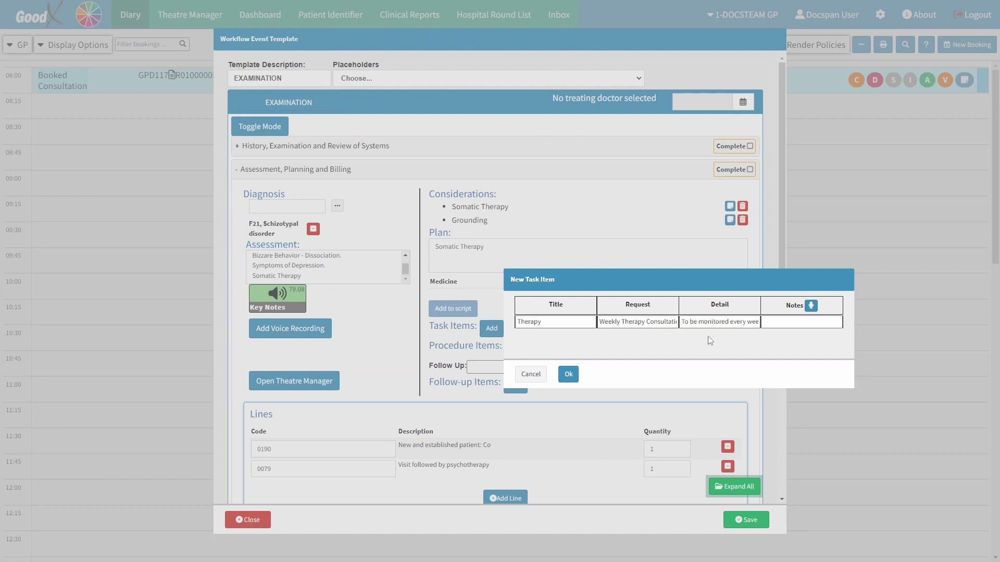
click(811, 307)
click(569, 375)
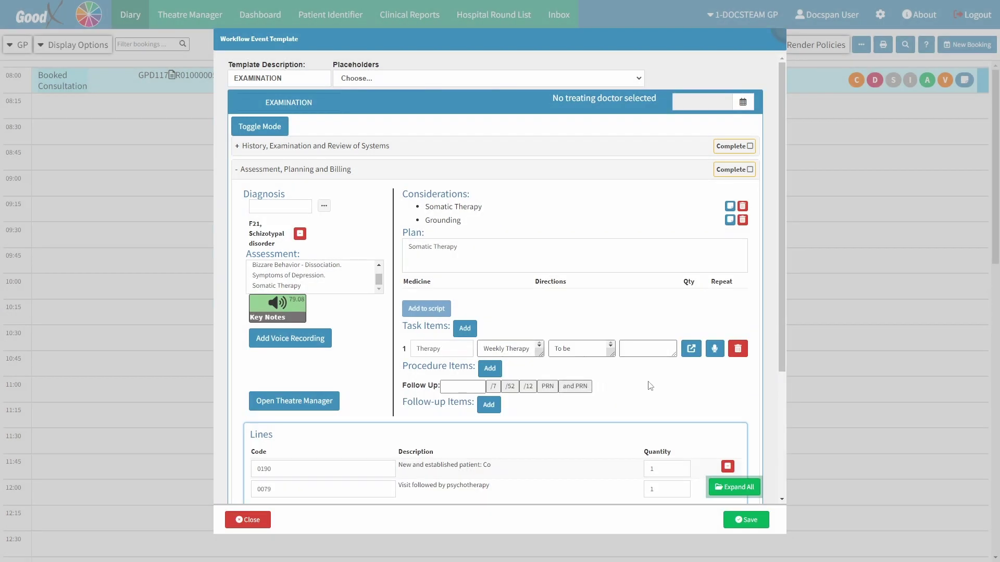
click(694, 353)
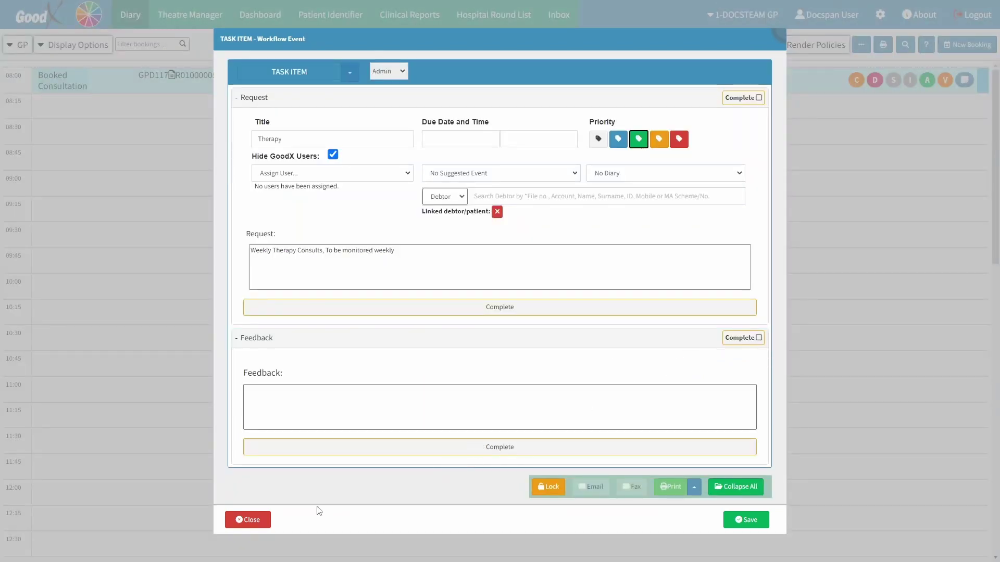
click(266, 520)
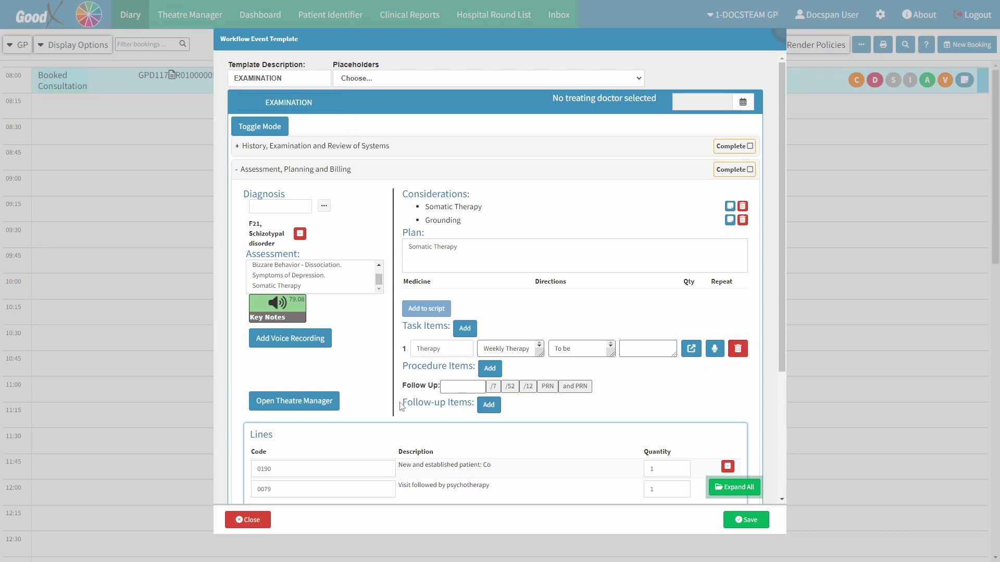
Set follow-up to 1/7 and add billing line 3 with code 3020, special eye investigations.
click(493, 388)
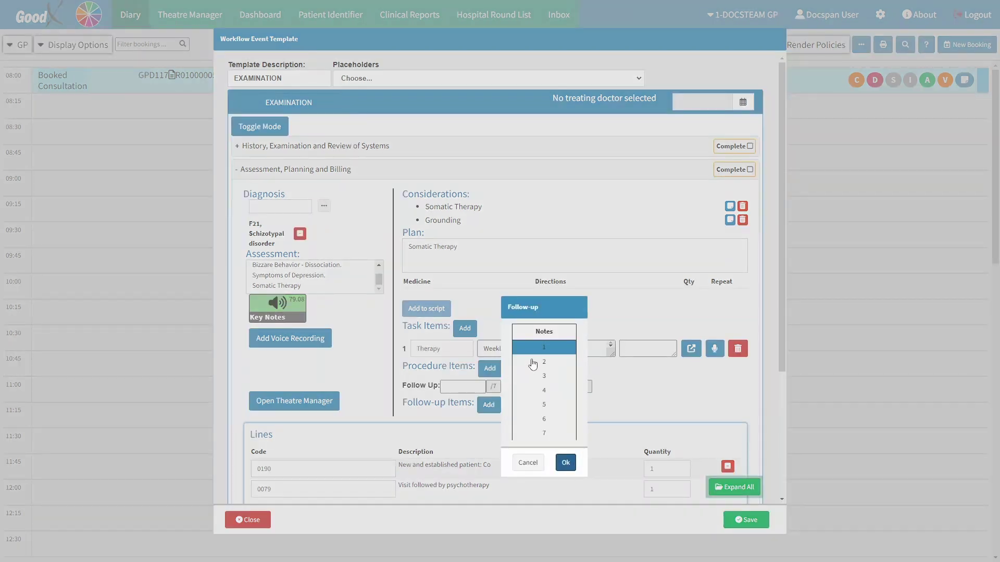
click(565, 462)
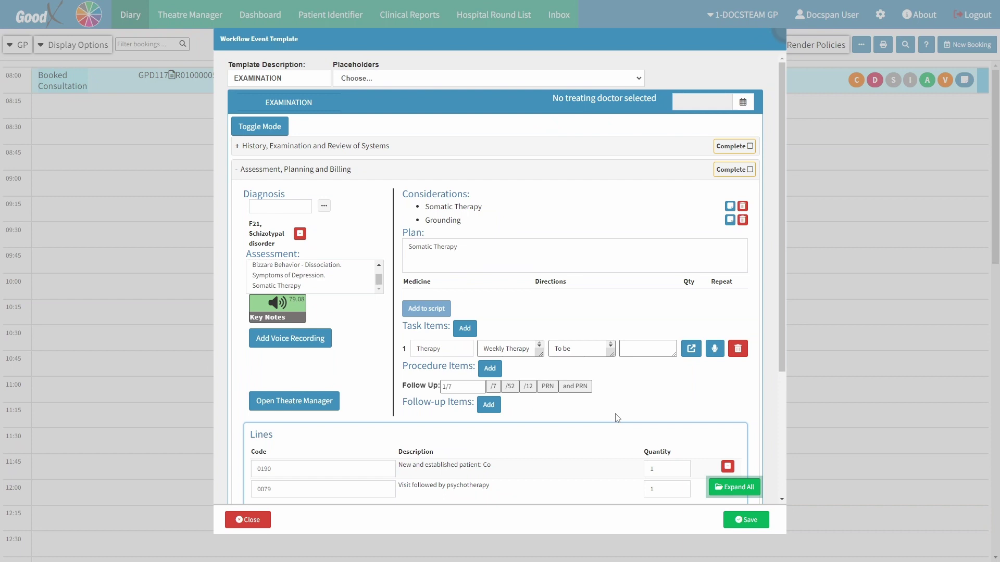
scroll(617, 418, down, 3)
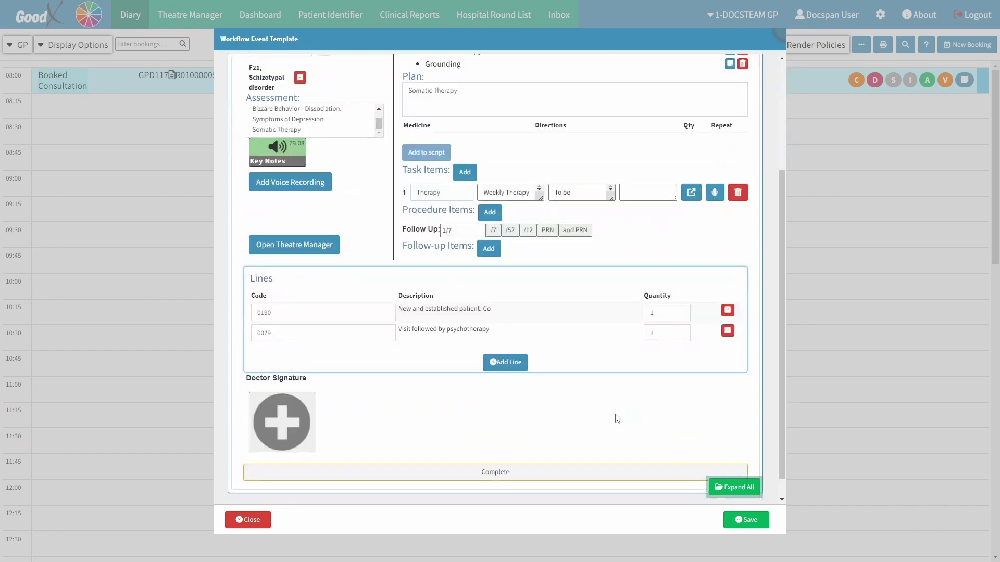
click(508, 370)
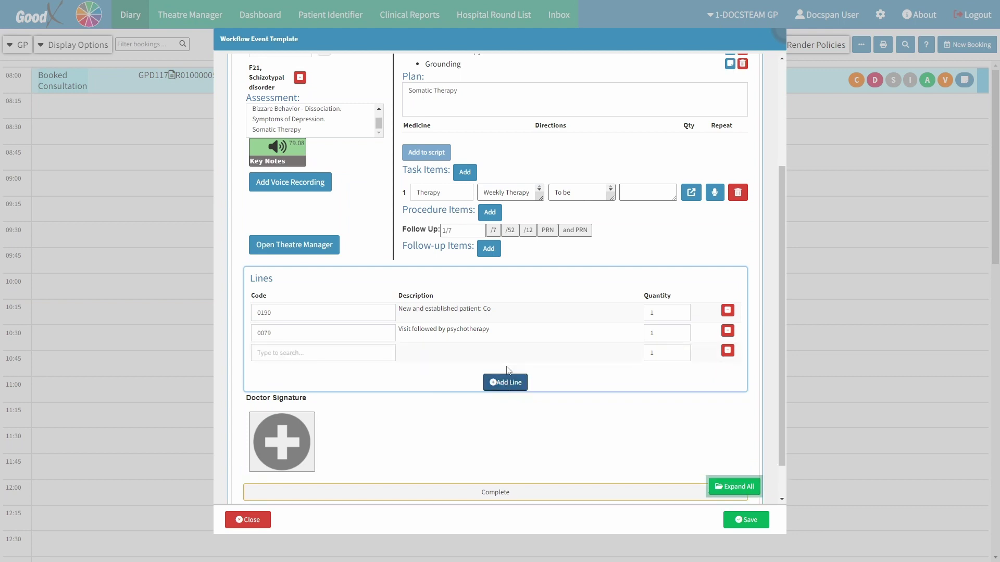
click(269, 351)
text(3024)
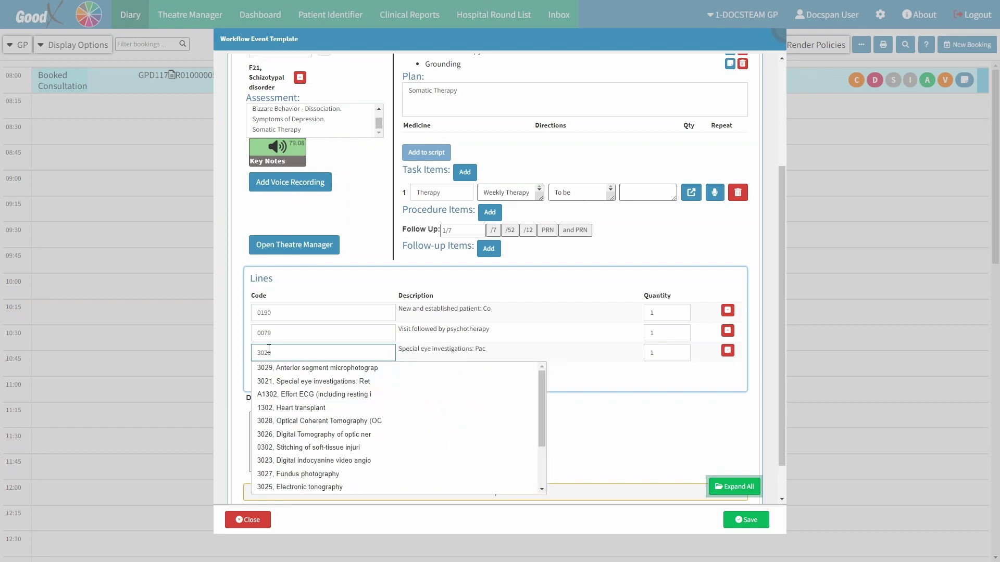
click(240, 354)
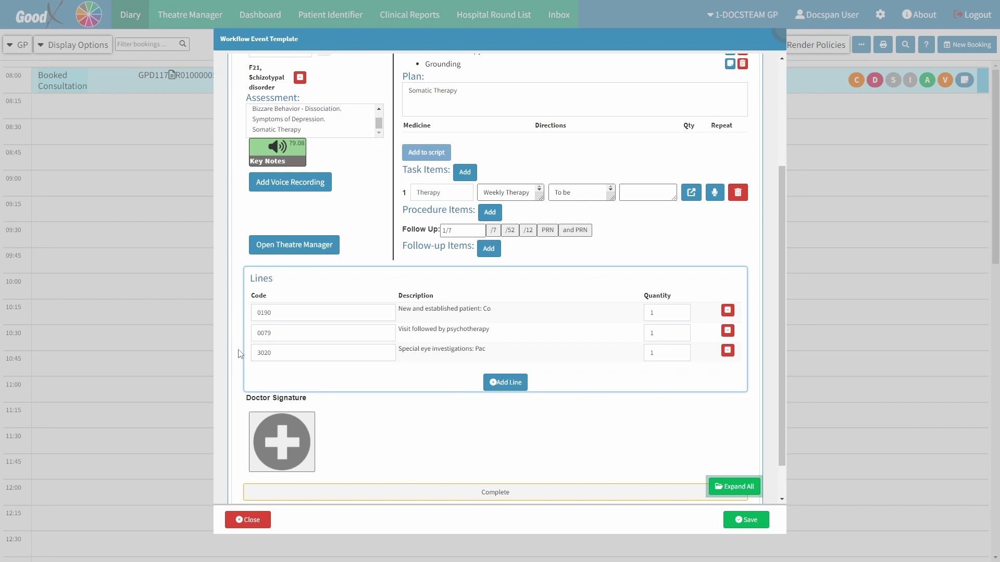
Draw the doctor's signature on the signature pad and save it to the template.
click(280, 443)
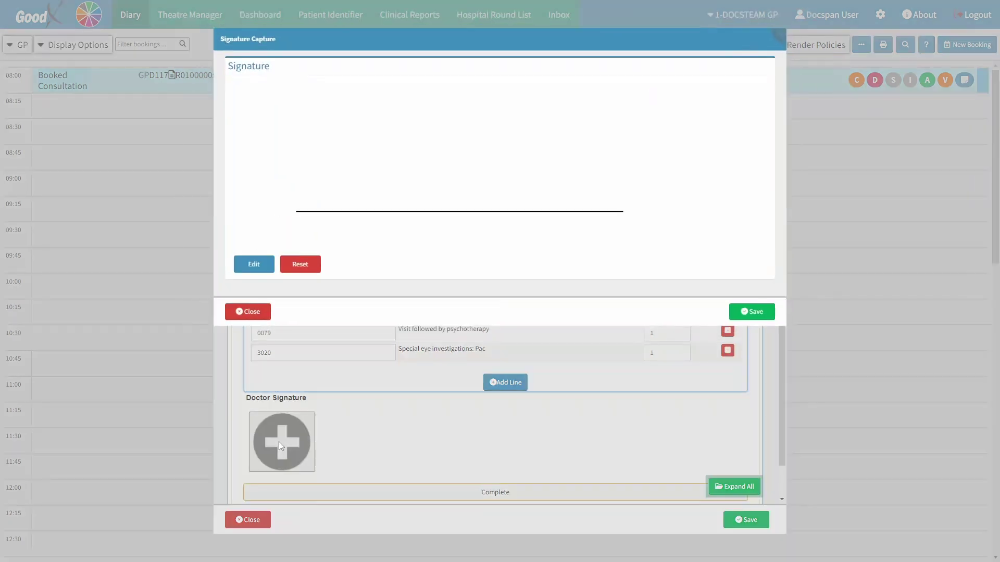
key(Return)
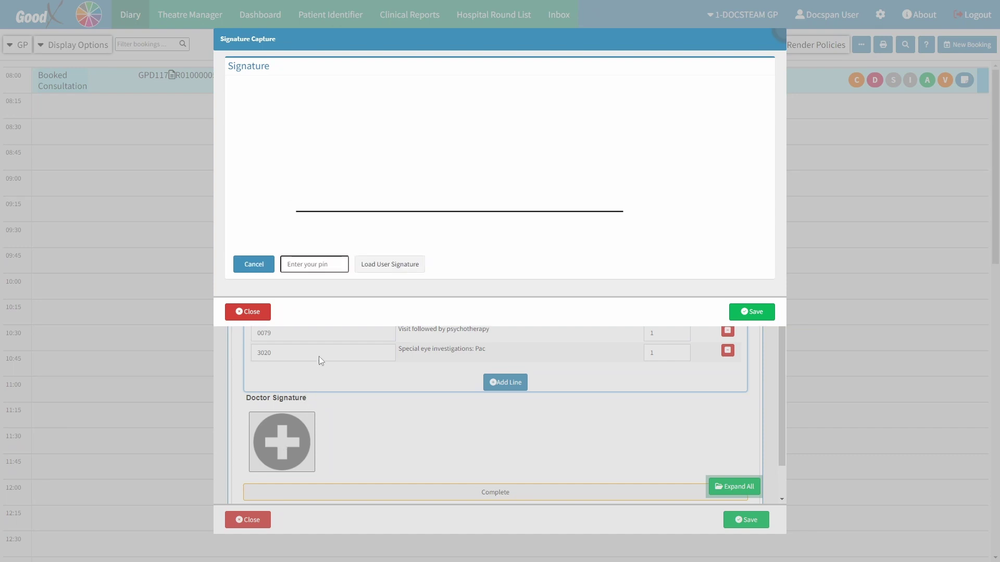
mouse_move(343, 218)
mouse_down()
mouse_move(380, 103)
mouse_move(401, 166)
mouse_move(448, 204)
mouse_move(567, 206)
mouse_move(625, 158)
mouse_move(420, 162)
mouse_up()
click(760, 318)
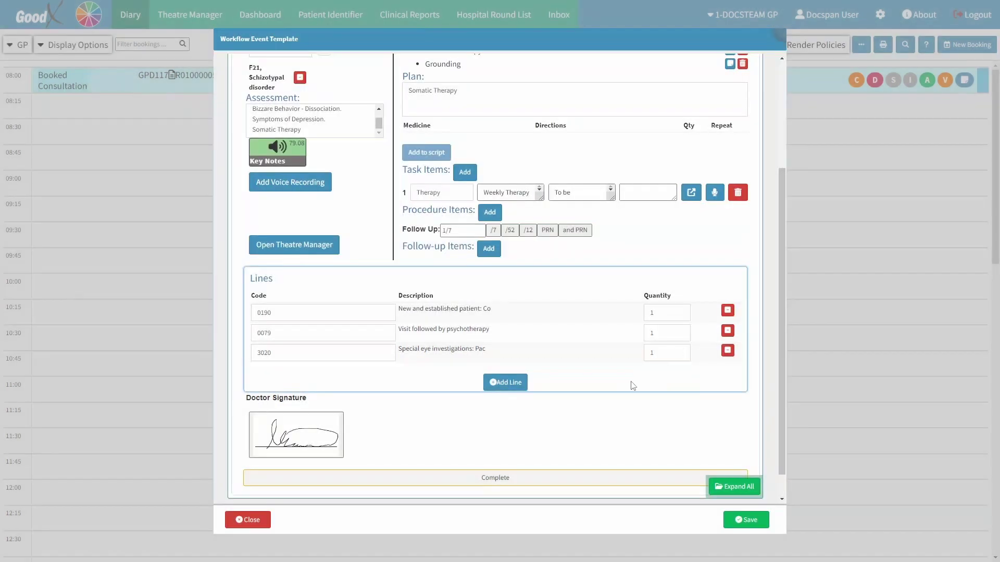